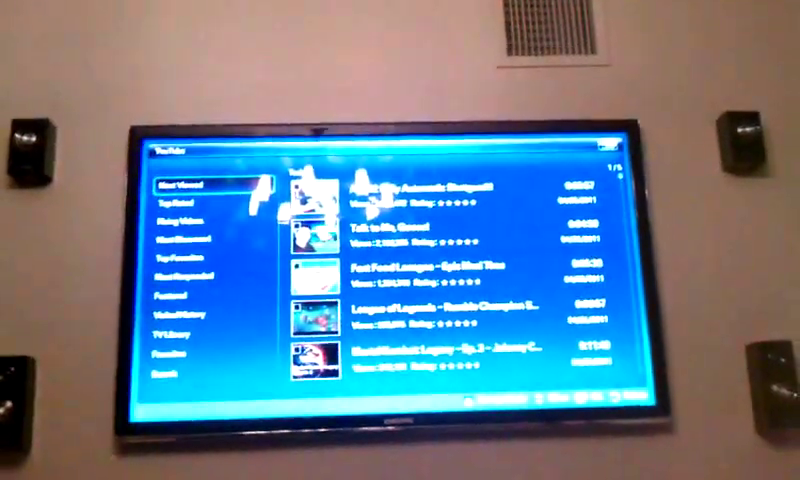
Move down YouTube's category list to show the Top Rated videos.
{"action": "key", "text": "Down"}
{"action": "key", "text": "Down"}
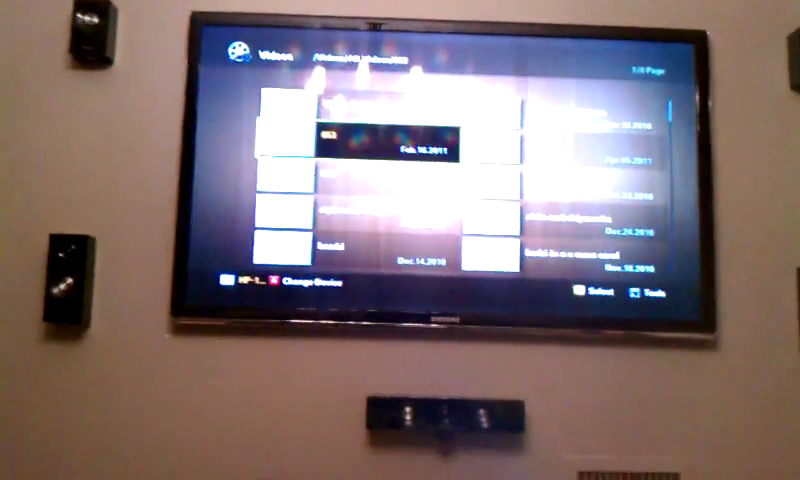
Open All_Videos and step down past Alpha and Omega to Date Night on page 2.
{"action": "key", "text": "Down"}
{"action": "key", "text": "Down"}
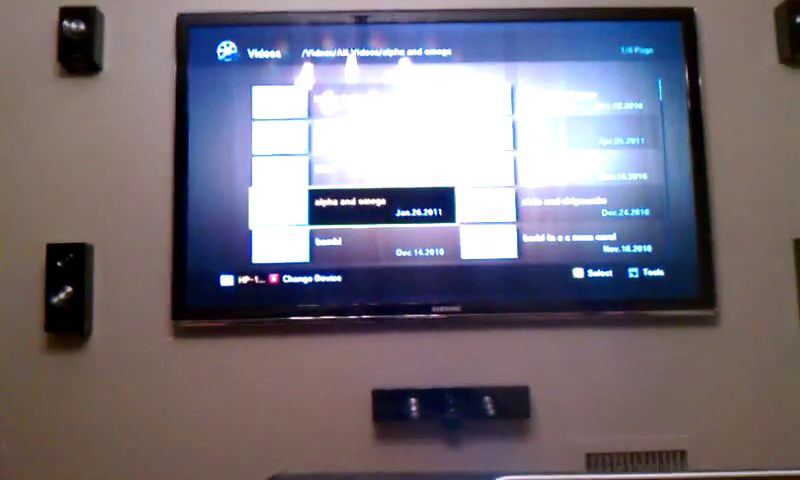
{"action": "key", "text": "Down"}
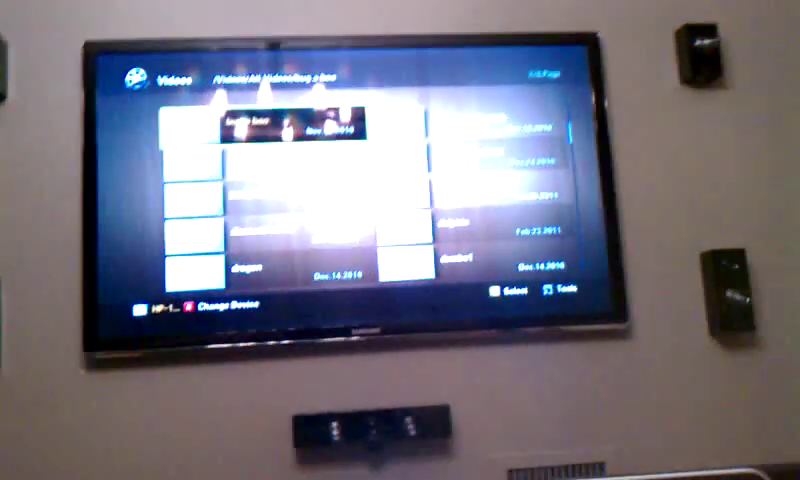
{"action": "key", "text": "Down"}
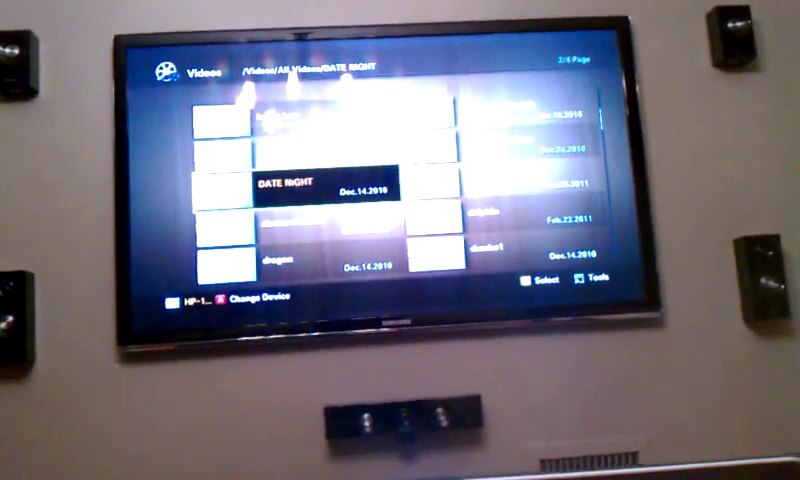
{"action": "key", "text": "Down"}
{"action": "key", "text": "Down"}
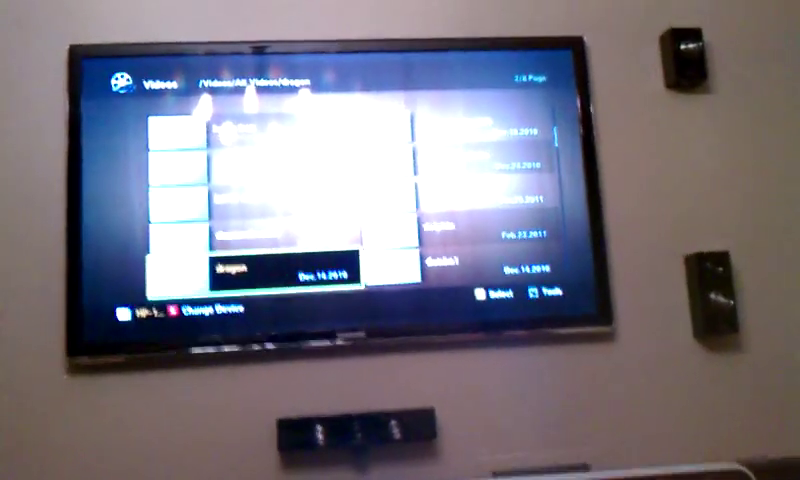